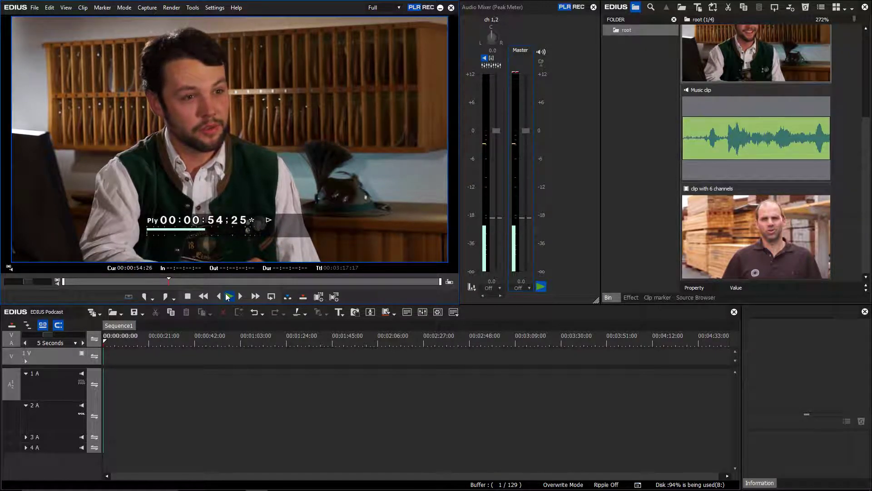
Stop the preview and turn off Audio Source Channel (Stereo) so A1 and A2 get mono channels.
left_click(189, 296)
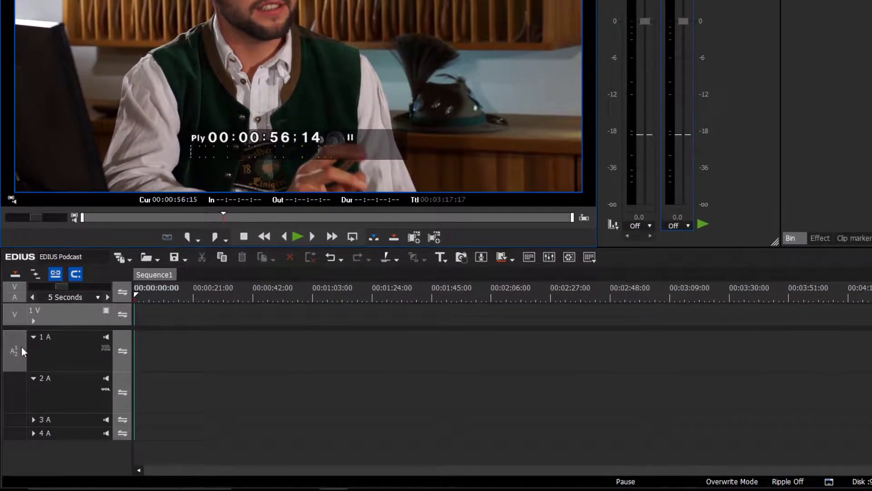
right_click(21, 347)
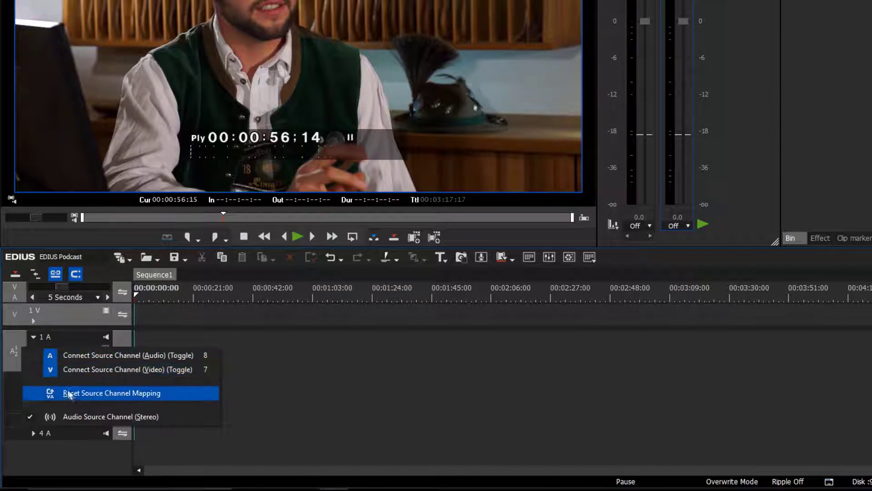
left_click(78, 417)
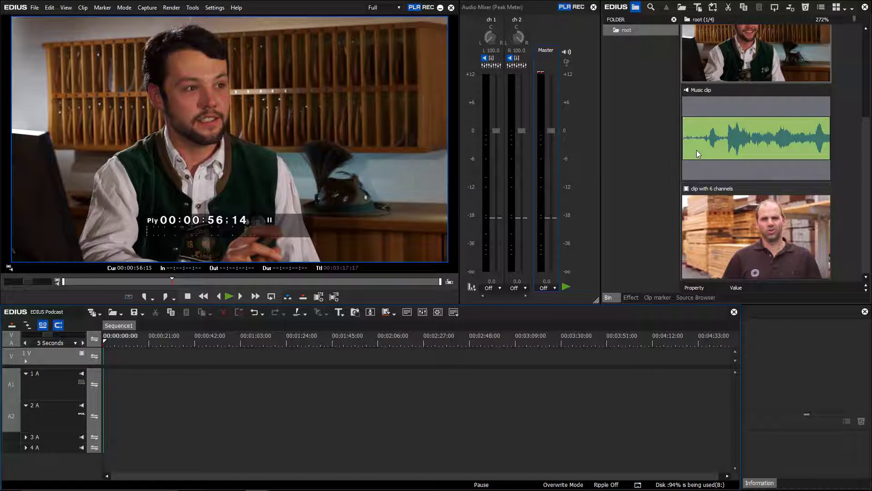
left_click(697, 150)
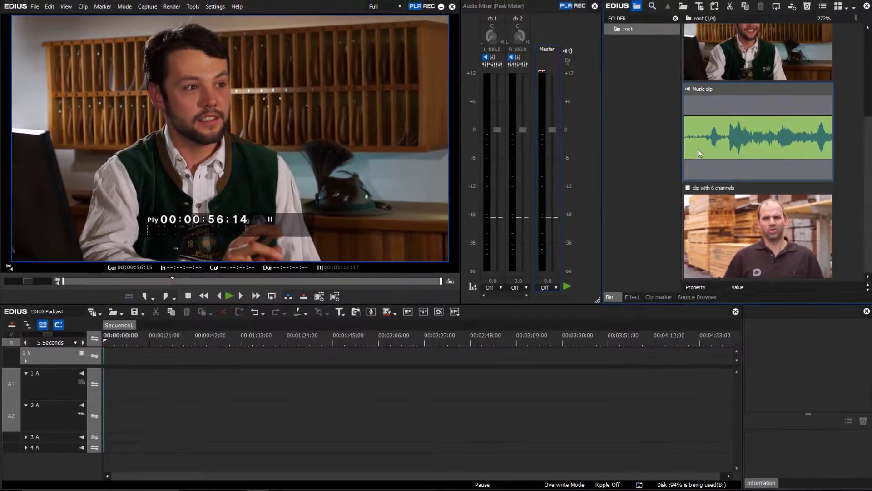
left_click(706, 222)
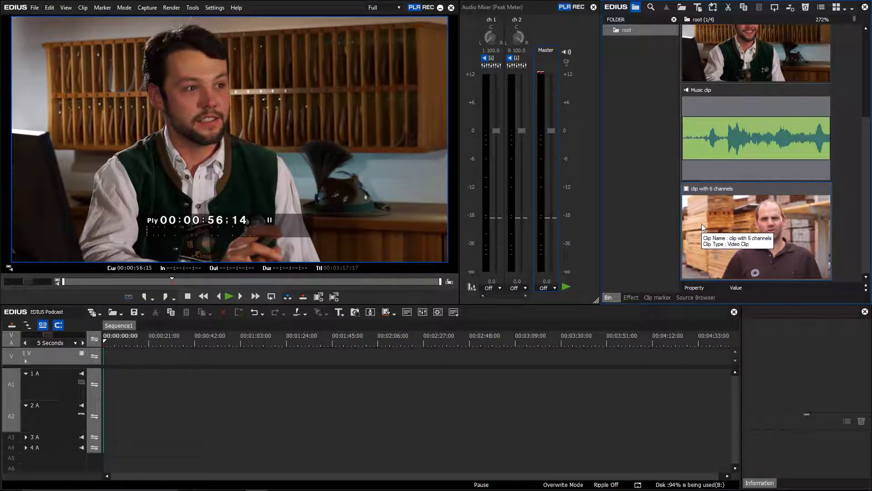
Place the Interview clip at the timeline start, with video on 1V and audio on 1A/2A.
left_click_drag(702, 224, 129, 358)
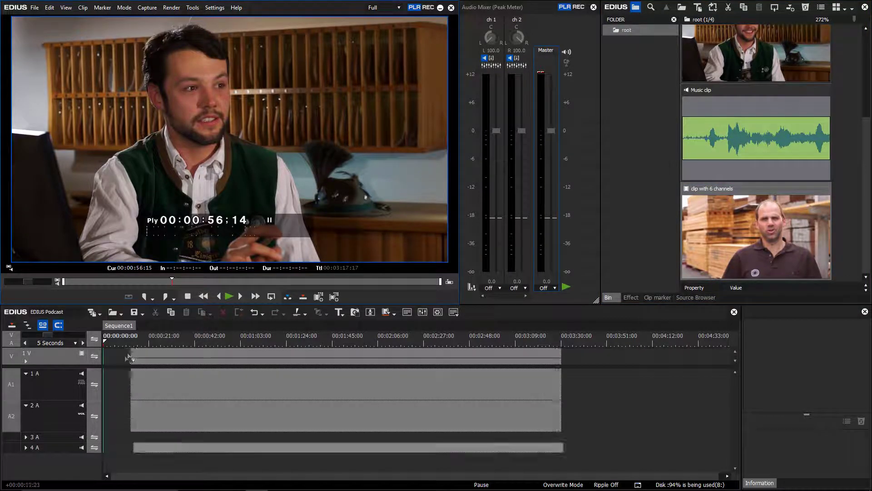
left_click_drag(128, 358, 104, 365)
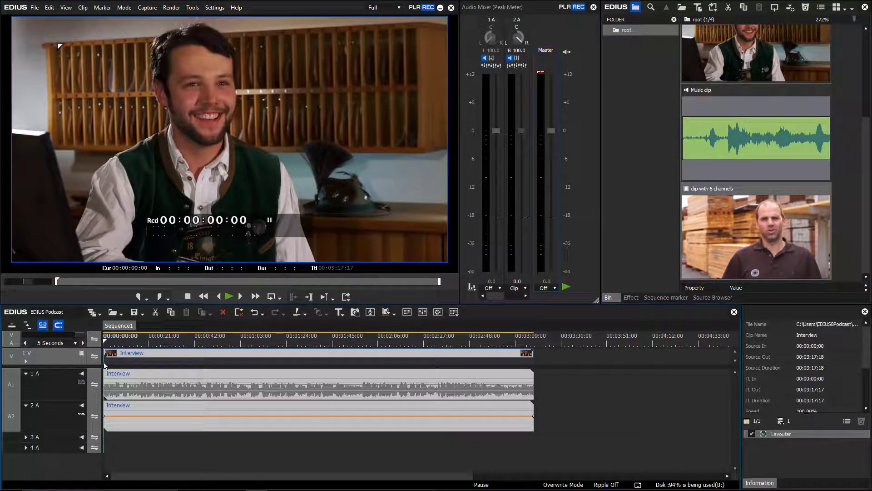
left_click(109, 446)
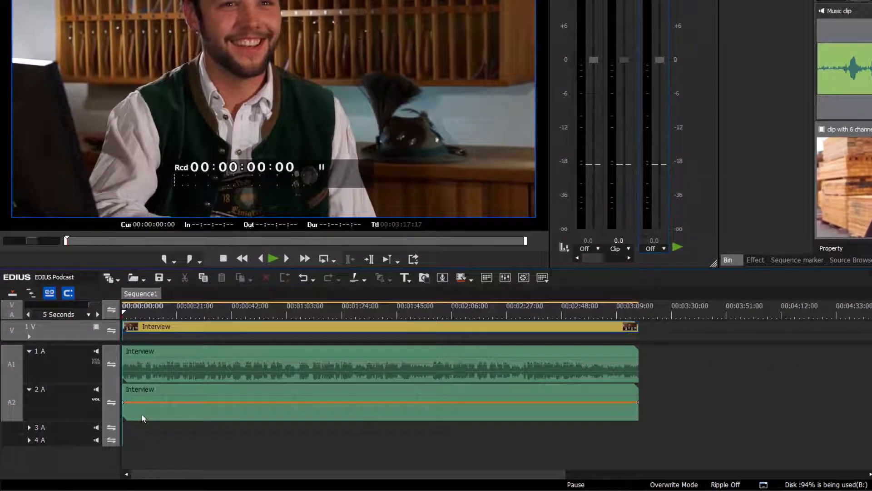
Set the track 2A Interview audio clip's Channel Settings to Monaural Channel 1.
right_click(142, 415)
left_click(167, 408)
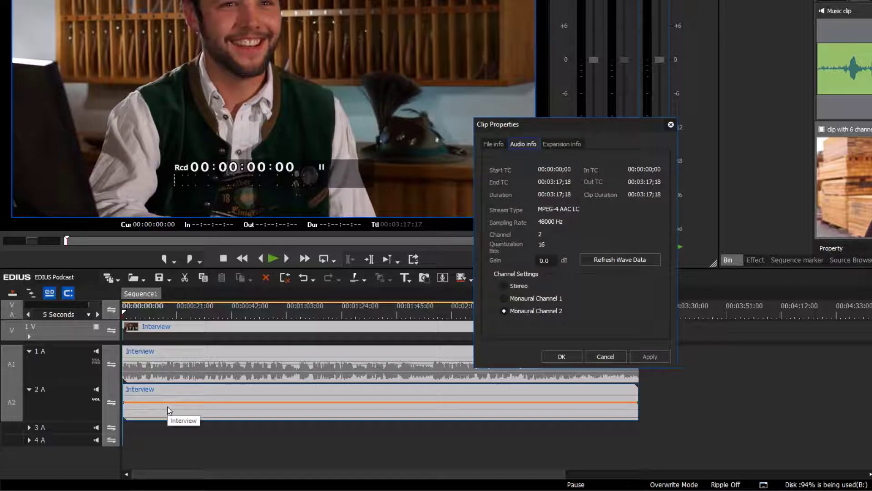
left_click(504, 299)
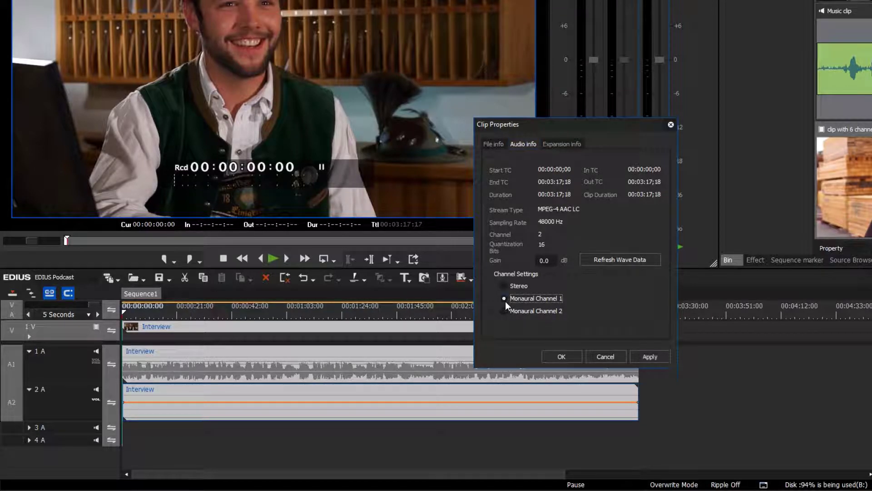
left_click(637, 357)
left_click(560, 357)
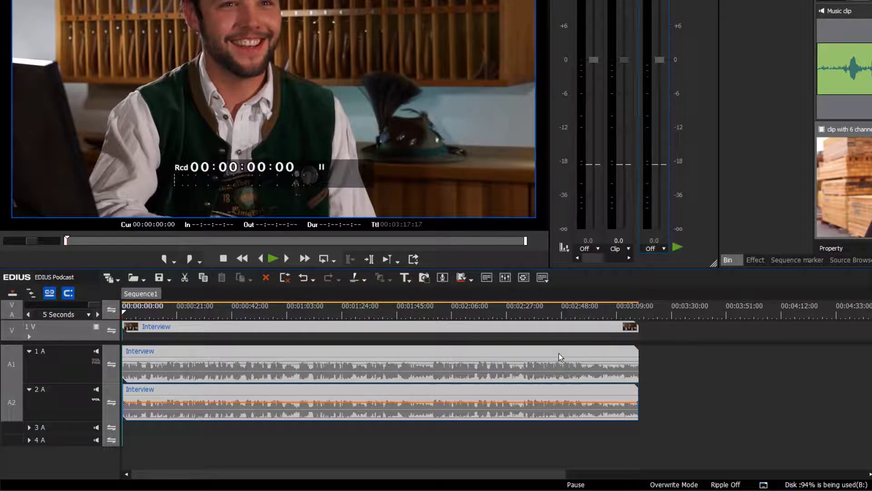
left_click(503, 434)
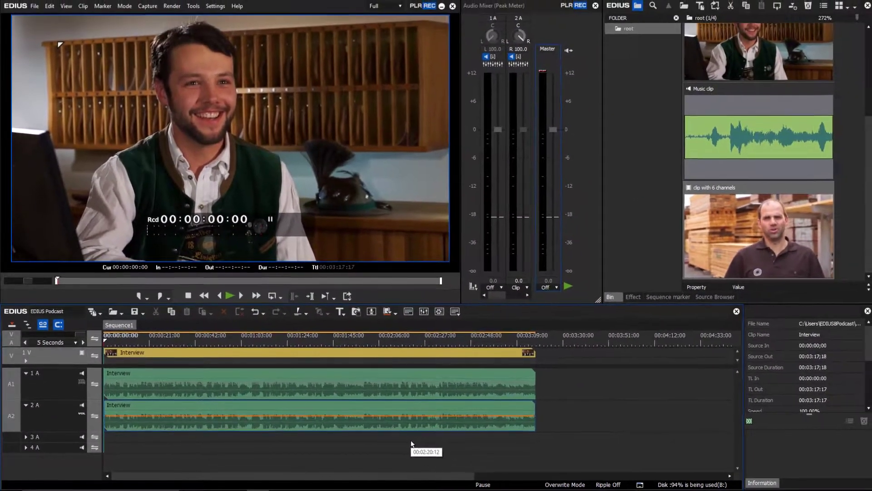
left_click(229, 296)
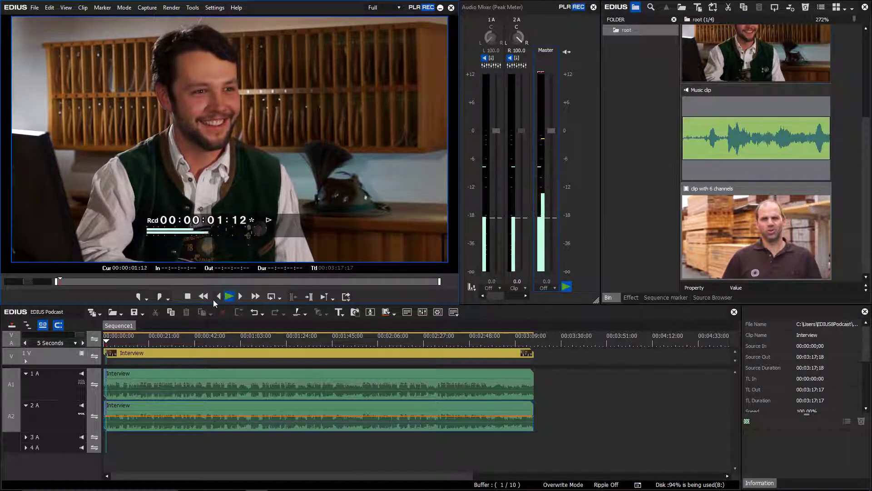
left_click(189, 296)
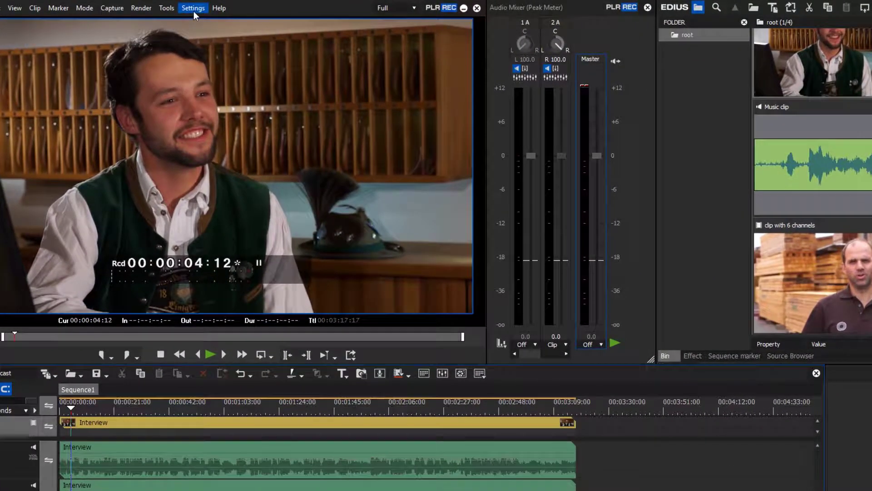
In the Sequence Settings channel map's L/R view, uncheck 1 A [R] under output Ch 2.
left_click(194, 11)
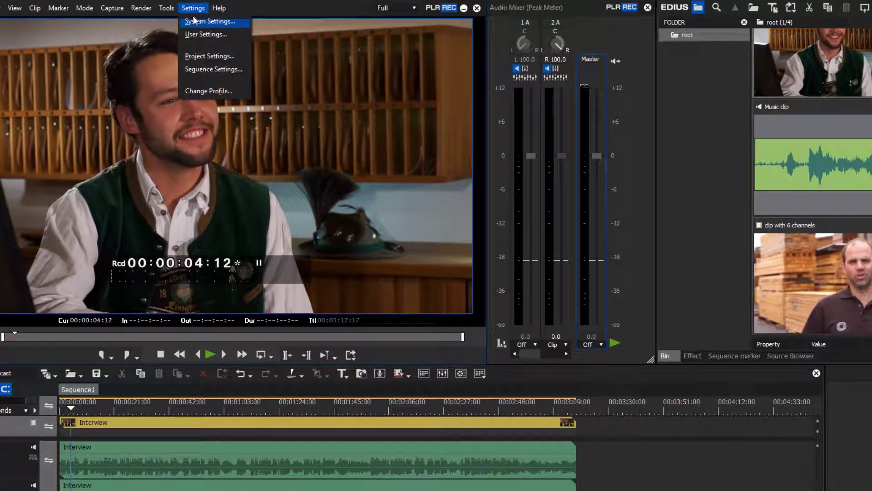
left_click(192, 67)
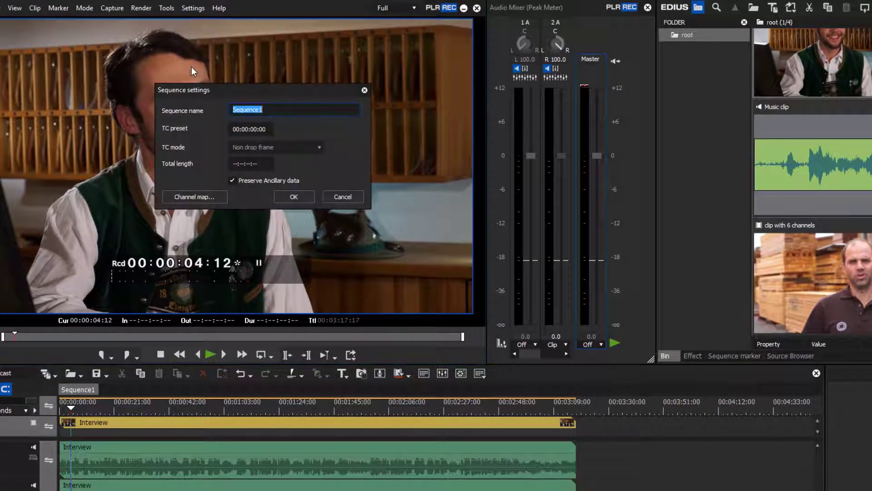
left_click(210, 197)
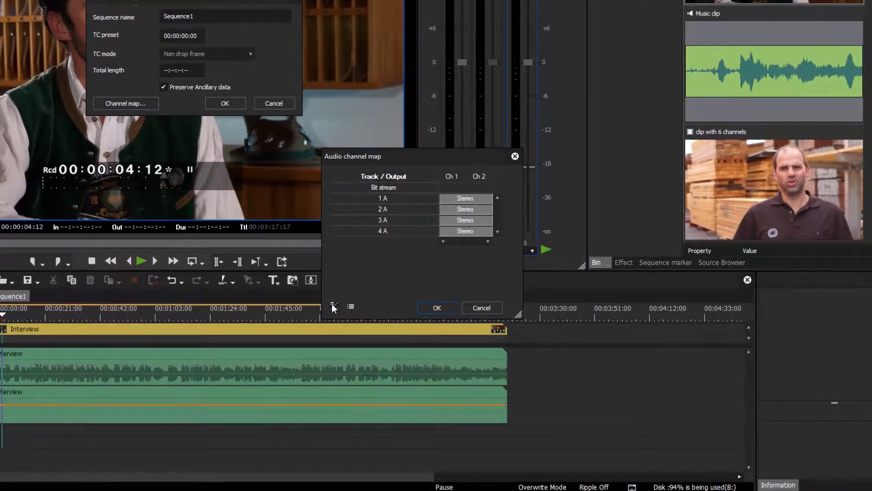
left_click(403, 399)
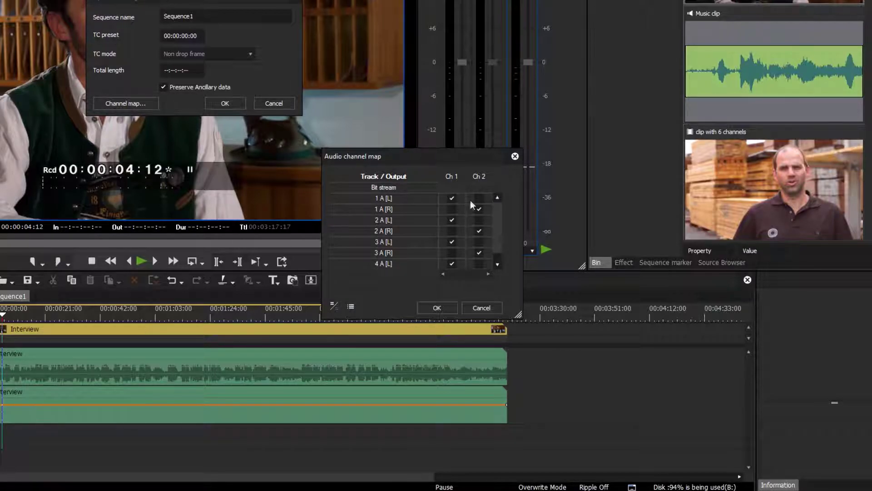
left_click(480, 209)
left_click(433, 308)
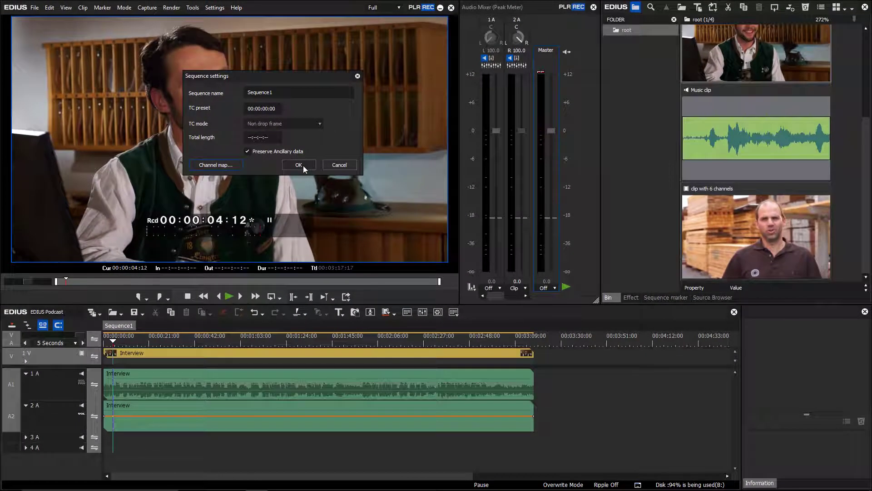
left_click(298, 165)
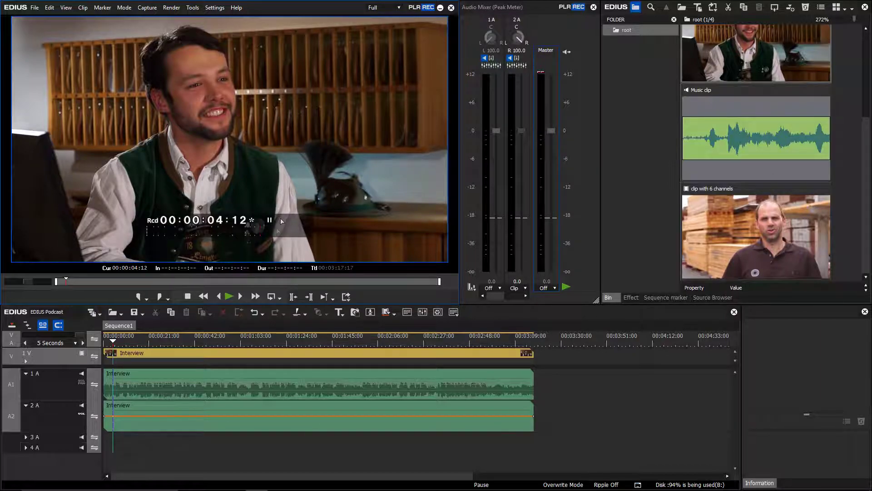
left_click(234, 297)
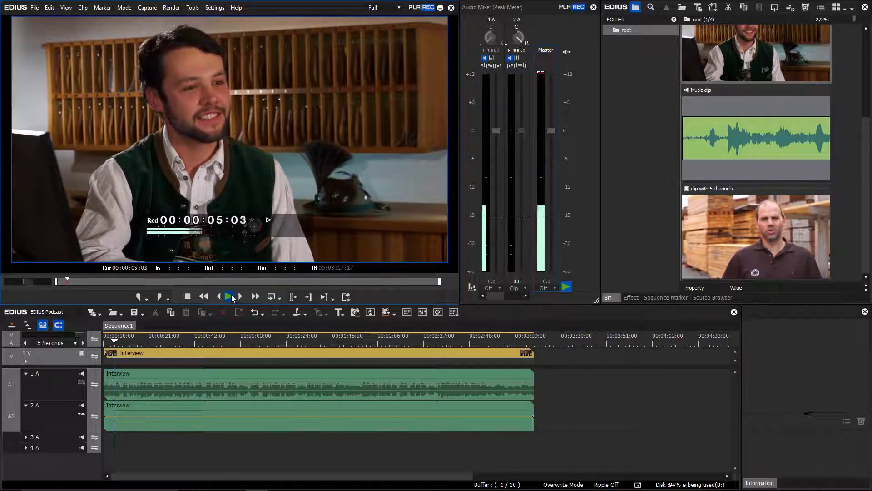
left_click(188, 298)
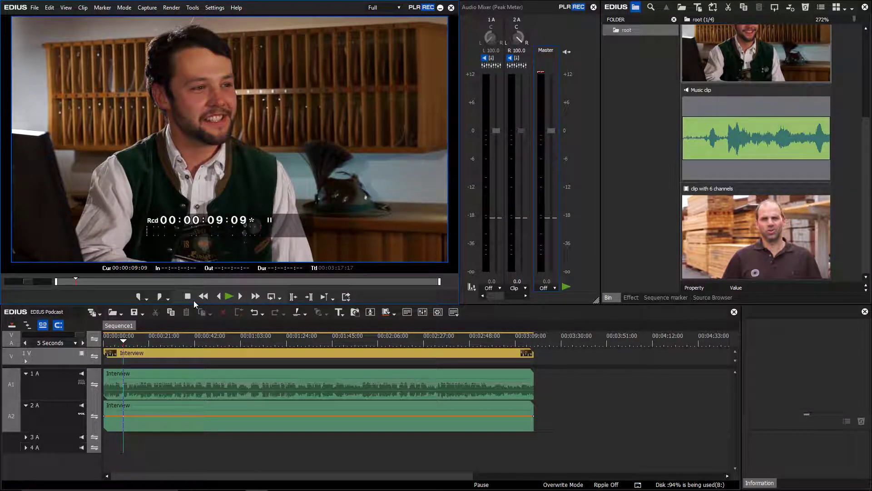